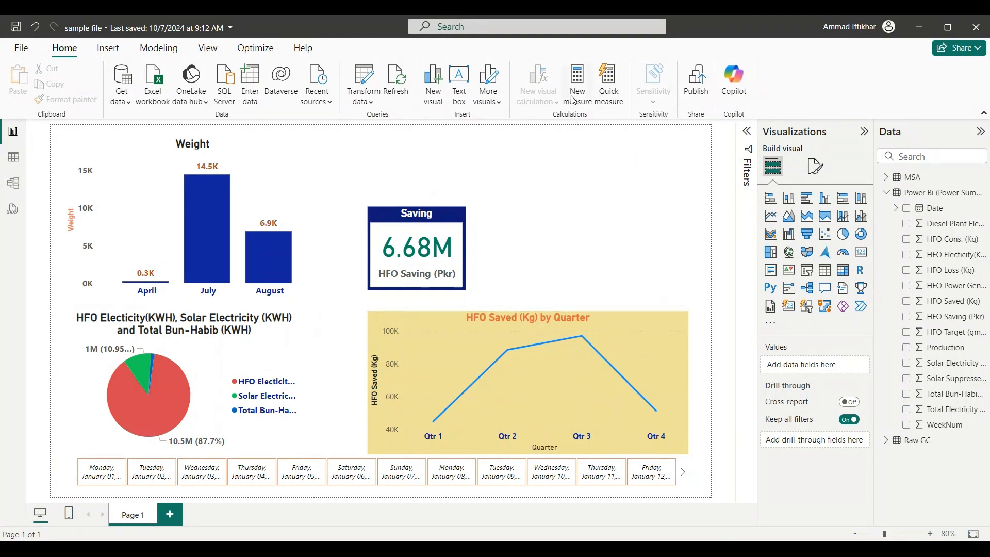
# Create a new measure in the Power Bi (Power Summary) table and name it HFO Saving Consumption
pyautogui.click(924, 198)
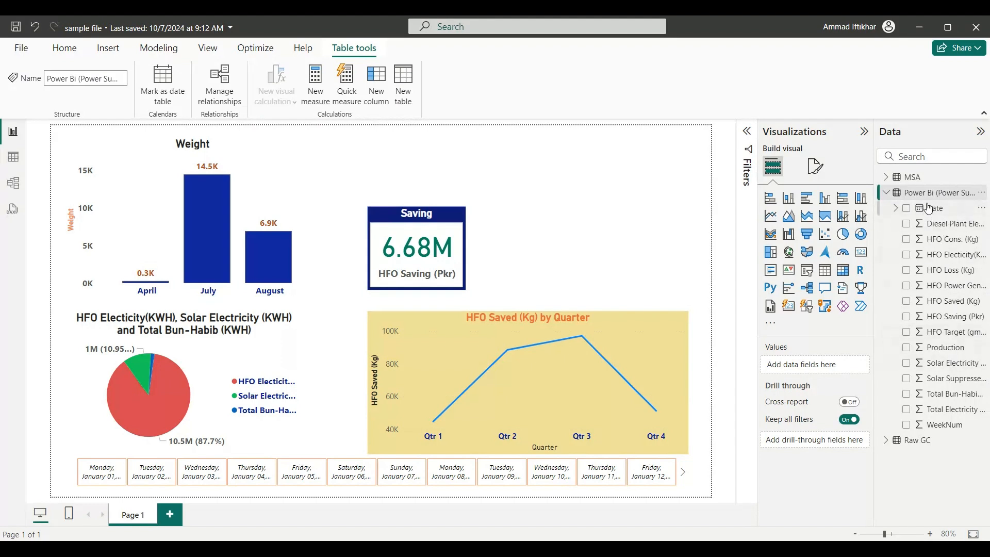
pyautogui.click(886, 193)
pyautogui.click(885, 192)
pyautogui.click(316, 85)
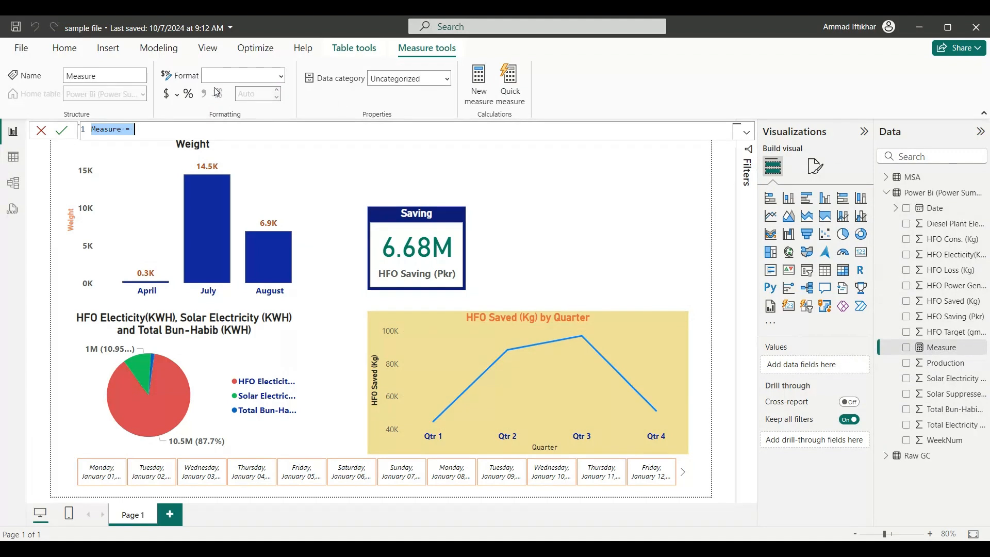
pyautogui.click(152, 129)
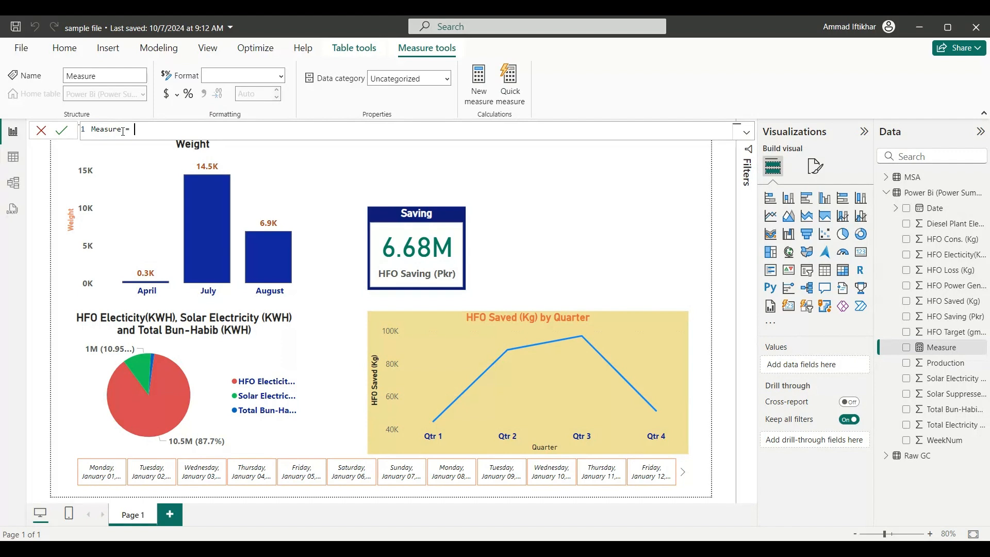
pyautogui.moveTo(123, 131); pyautogui.dragTo(93, 133)
pyautogui.write('HFO Saving Consumption')
# Start the measure's formula with the SUM of HFO Target (gm/KWH) from the Power Summary table
pyautogui.write('SUM(')
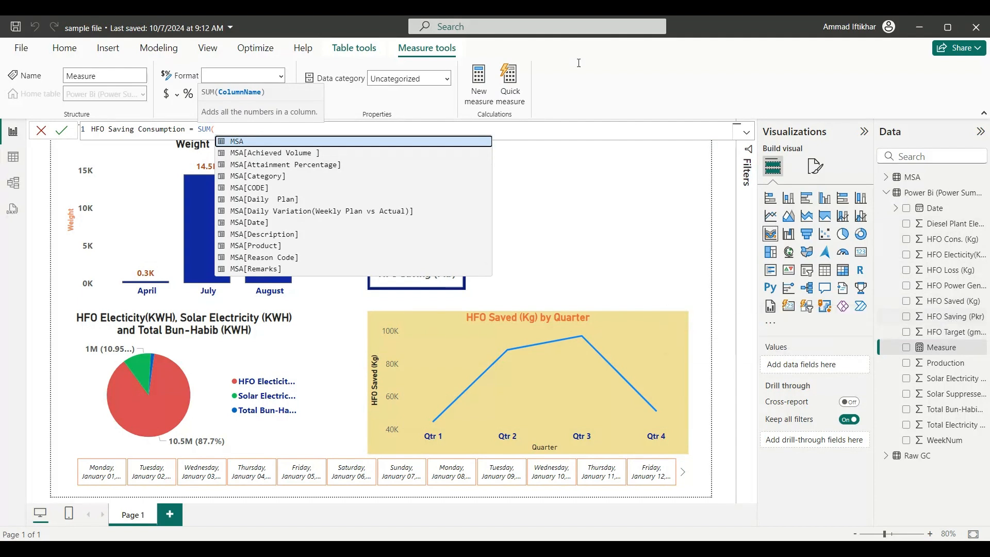
pyautogui.write('power')
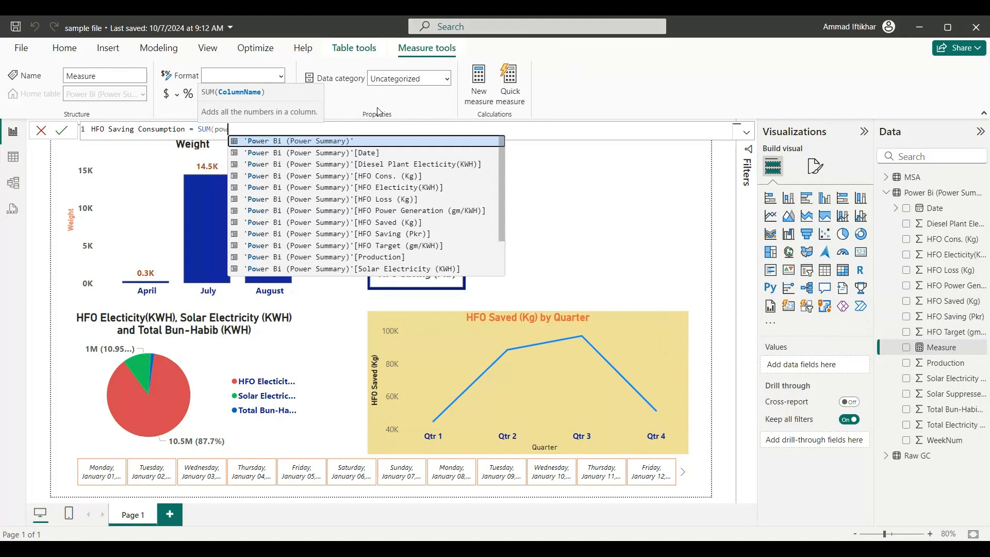
pyautogui.press('Down')
pyautogui.press('Down')
pyautogui.press('Down')
pyautogui.press('Down')
pyautogui.press('Down')
pyautogui.press('Down')
pyautogui.press('Down')
pyautogui.press('Down')
pyautogui.press('Down')
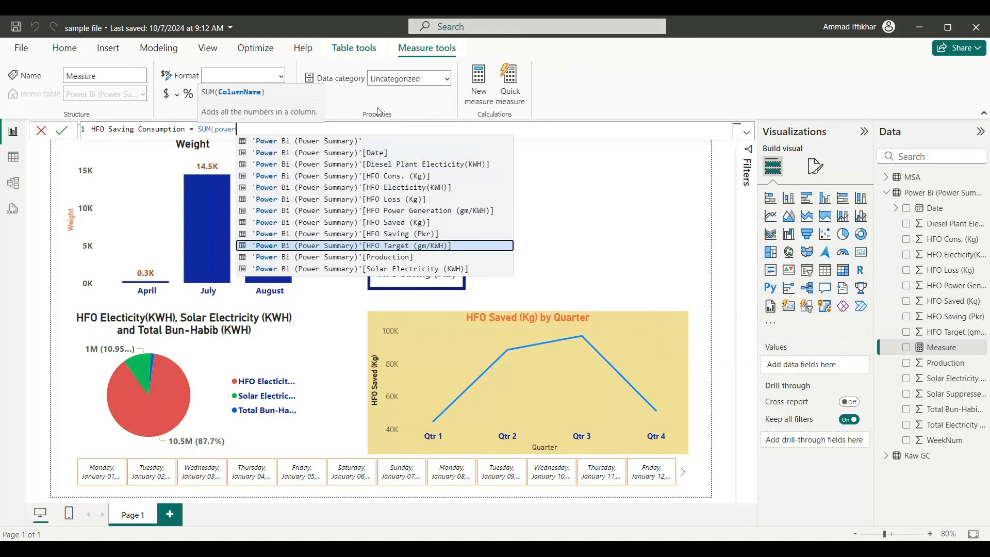
pyautogui.press('Tab')
pyautogui.write(')')
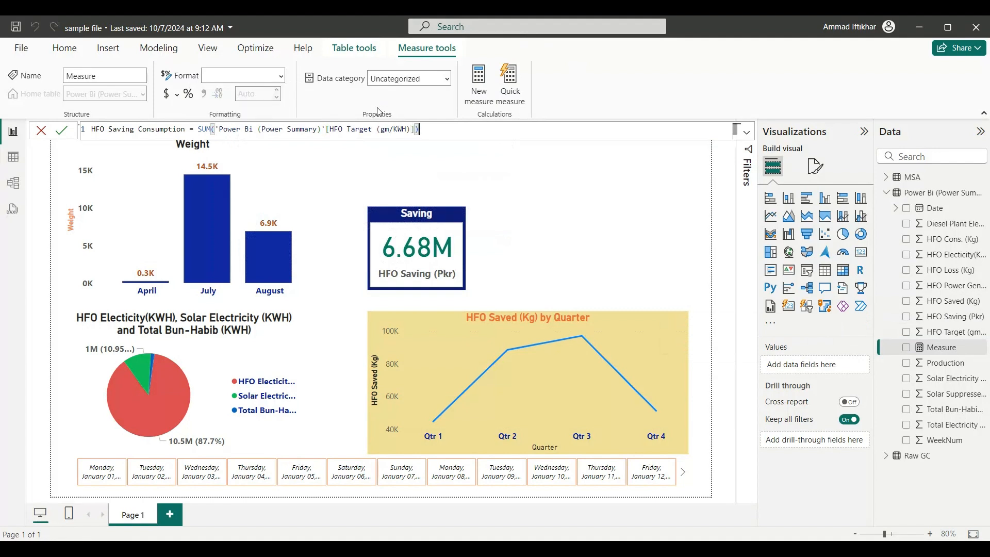
# Subtract the SUM of the Power Summary table's HFO Cons. (Kg) column in the measure's formula
pyautogui.write('-SUM(')
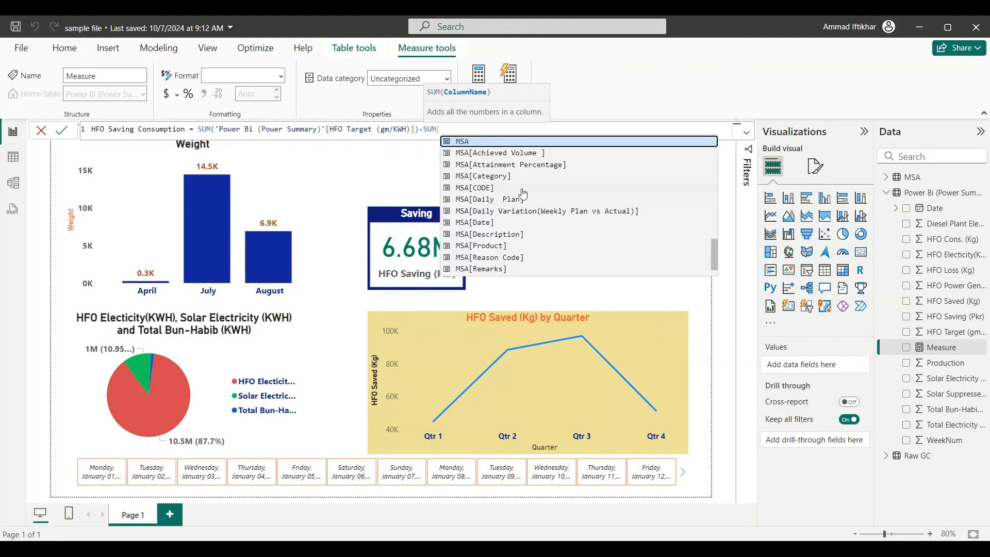
pyautogui.write('power')
pyautogui.press('Down')
pyautogui.press('Down')
pyautogui.press('Down')
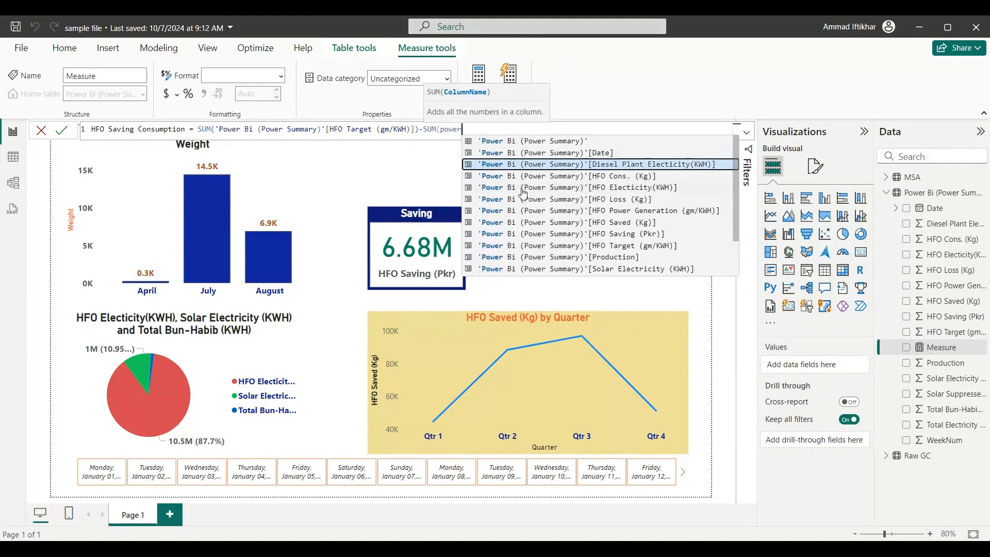
pyautogui.press('Down')
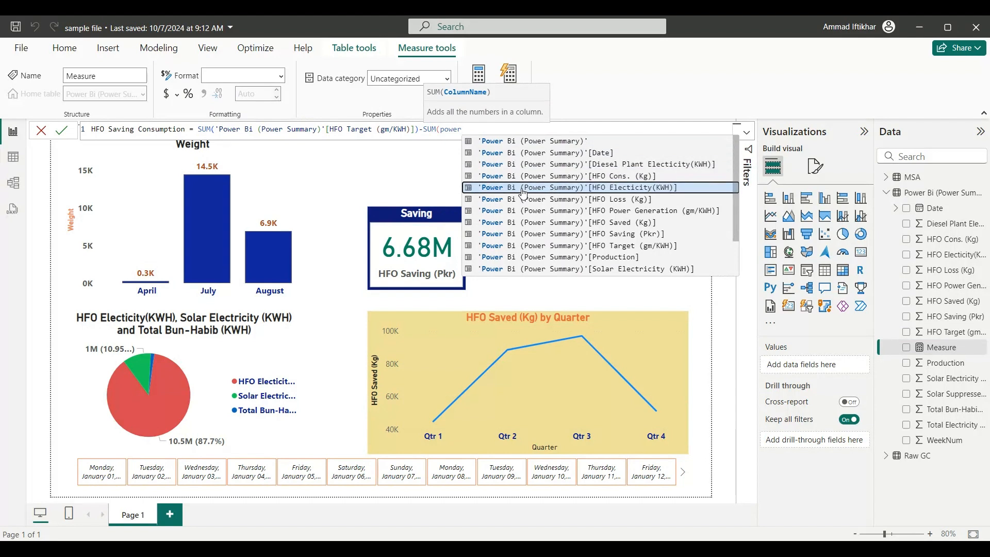
pyautogui.press('Up')
pyautogui.press('Tab')
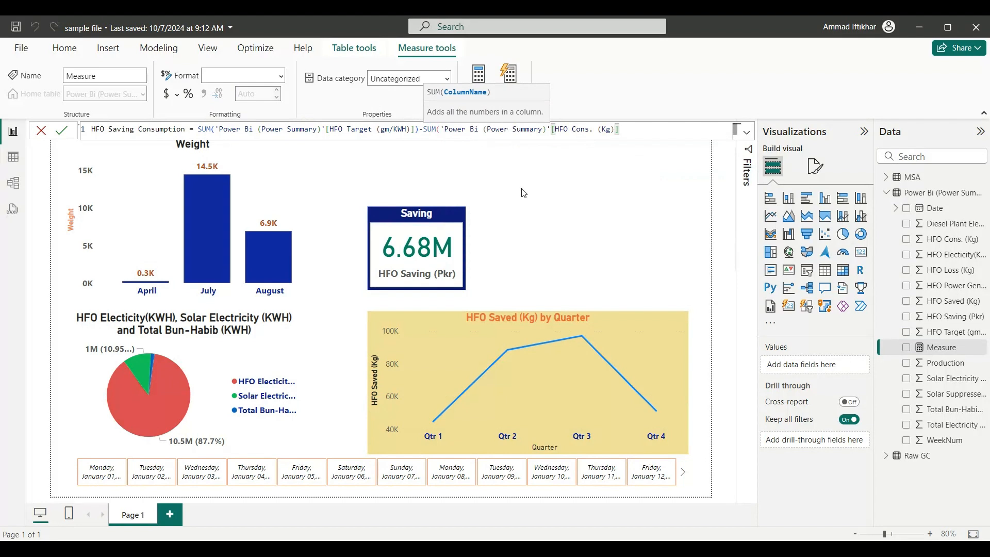
pyautogui.write(')')
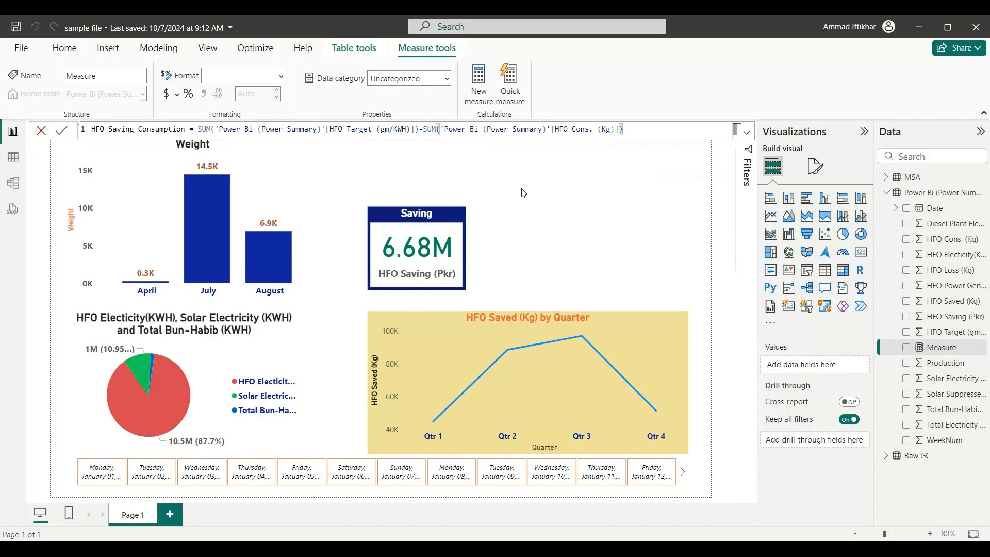
# Multiply the HFO Target sum by the SUM of HFO Electicity(KWH) before the subtraction and commit the measure
pyautogui.click(420, 130)
pyautogui.write('SUM(')
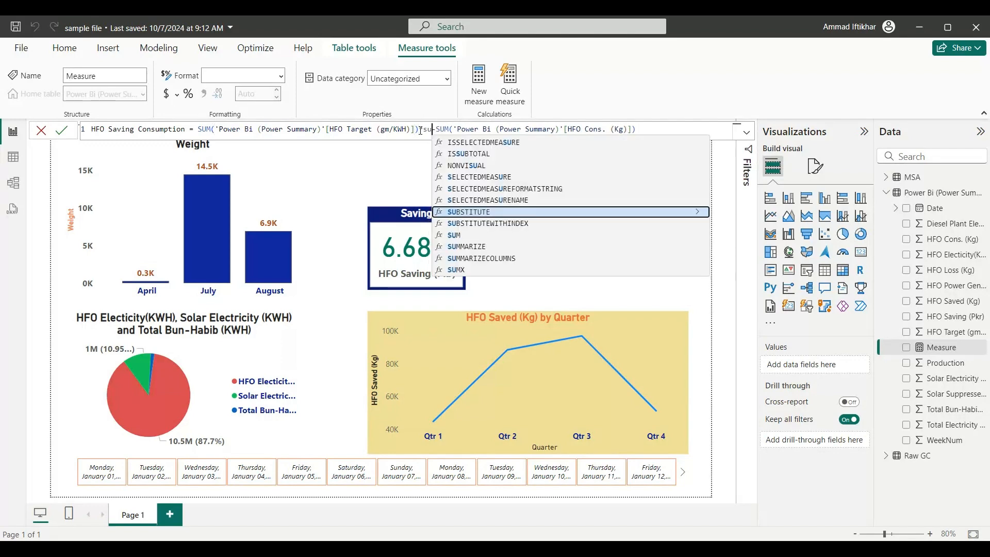
pyautogui.write('powe')
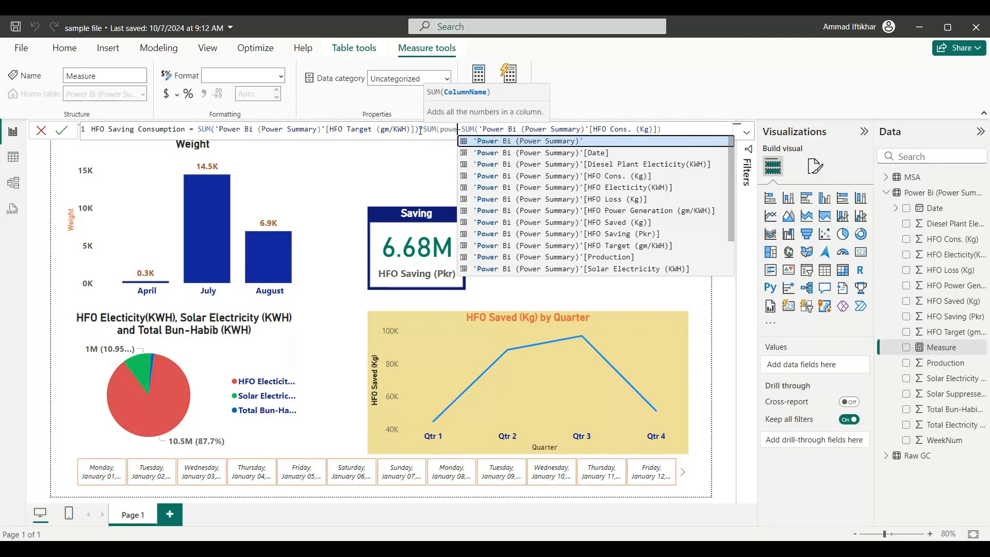
pyautogui.press('Down')
pyautogui.press('Down')
pyautogui.press('Down')
pyautogui.press('Down')
pyautogui.press('Tab')
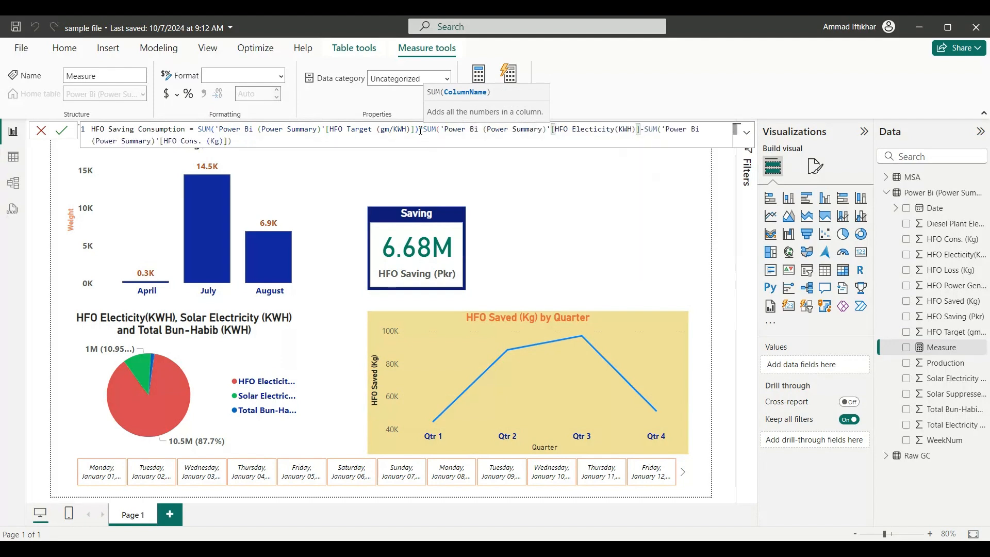
pyautogui.write(')')
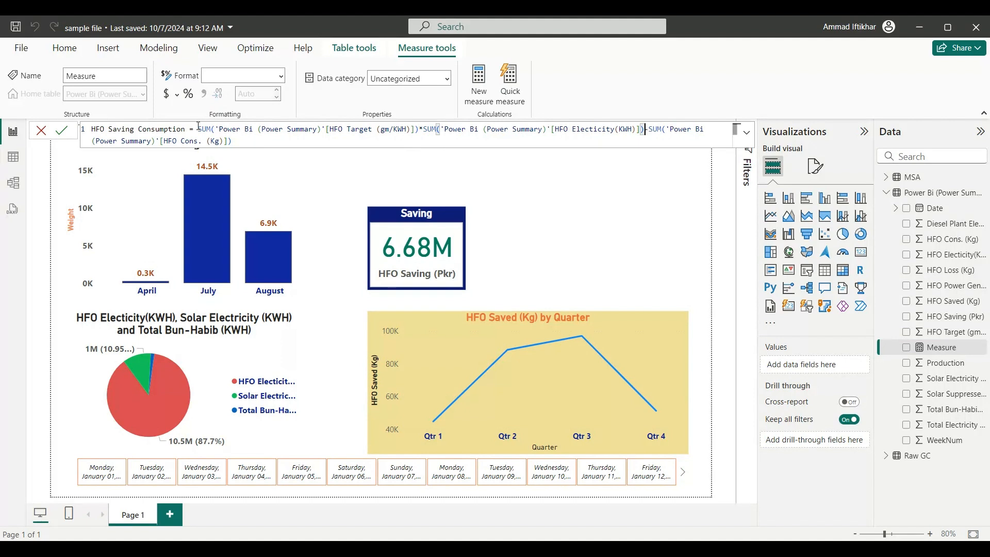
pyautogui.press('Return')
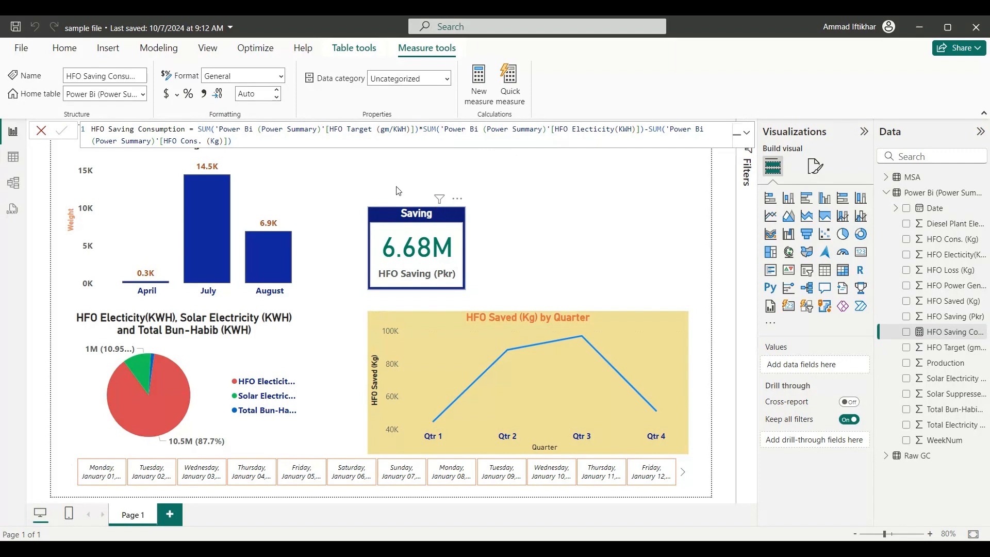
# Reposition the Saving card beside the Weight chart and change it to a stacked column chart
pyautogui.moveTo(449, 213); pyautogui.dragTo(414, 184)
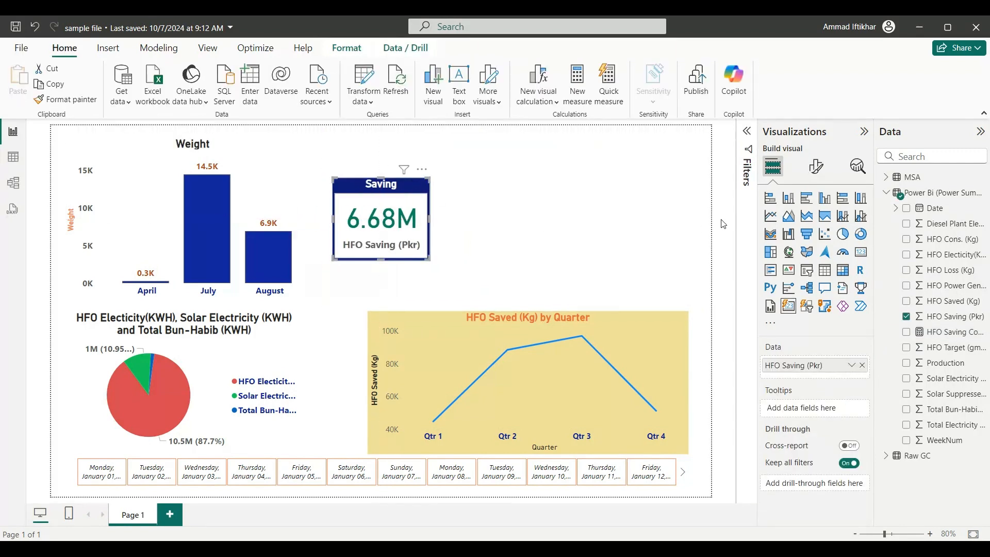
pyautogui.click(790, 202)
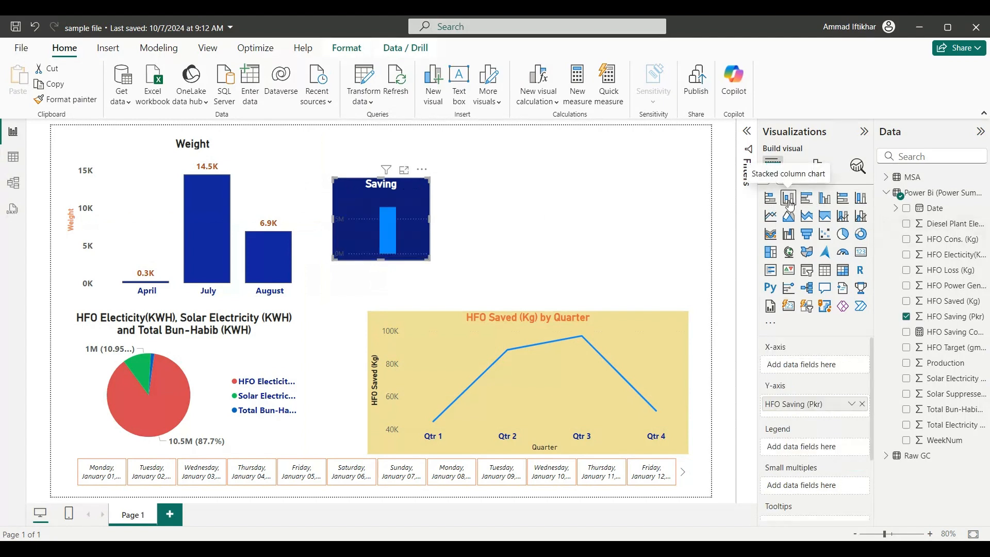
pyautogui.moveTo(401, 206); pyautogui.dragTo(450, 212)
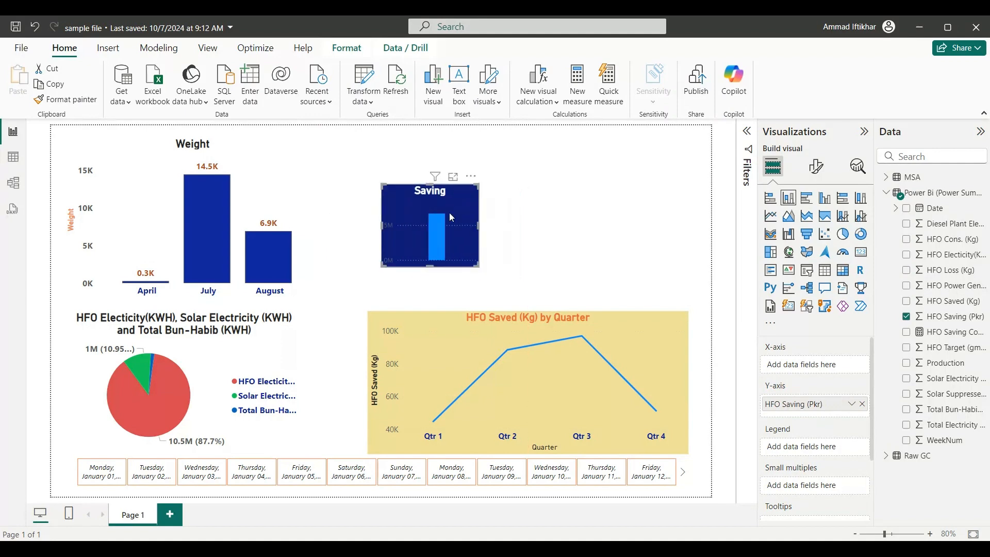
# Add a new stacked column chart to the page with the HFO Saving Consumption measure on its Y-axis
pyautogui.click(498, 206)
pyautogui.click(788, 197)
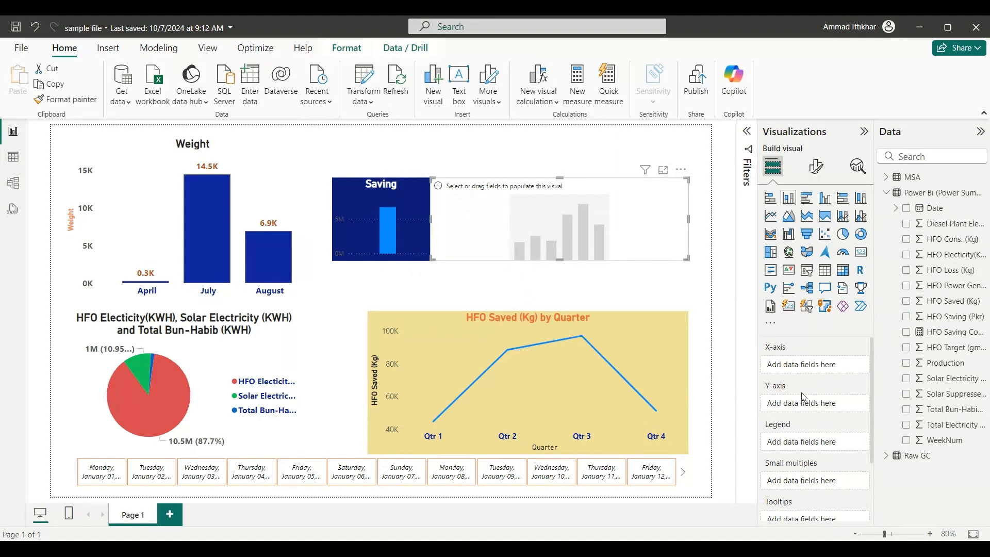
pyautogui.click(948, 338)
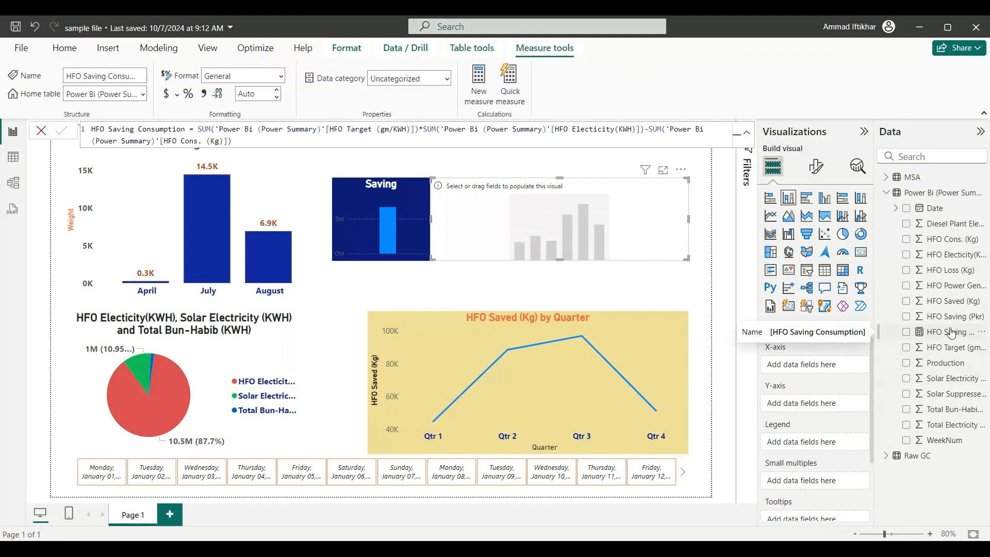
pyautogui.moveTo(950, 334); pyautogui.dragTo(831, 406)
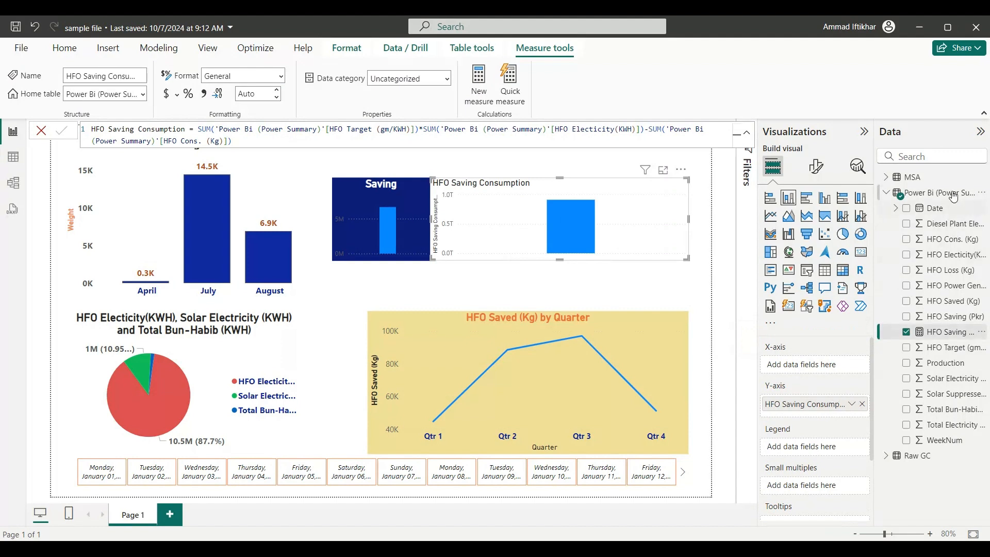
# Put Date on the new chart's X-axis and remove its Year and Quarter levels
pyautogui.moveTo(934, 209); pyautogui.dragTo(827, 364)
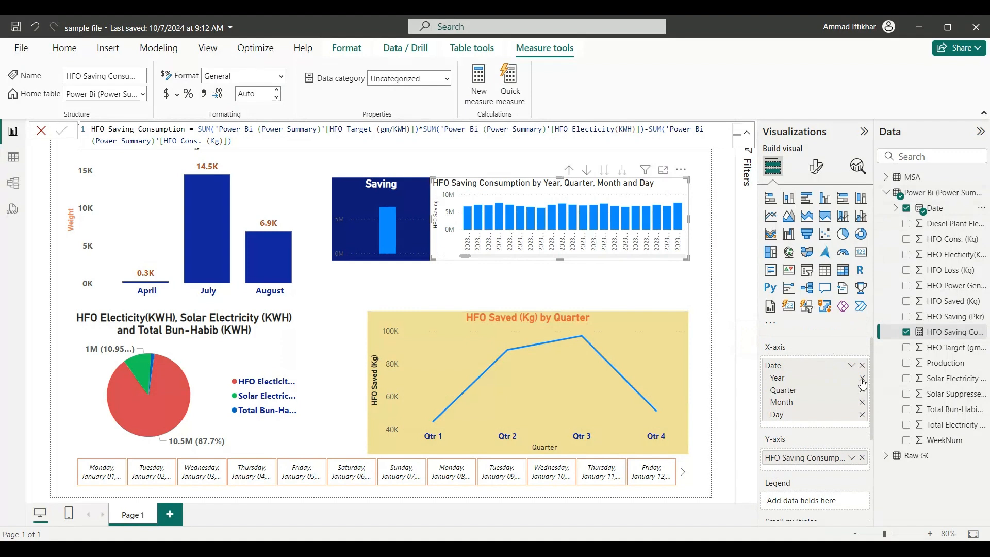
pyautogui.click(862, 377)
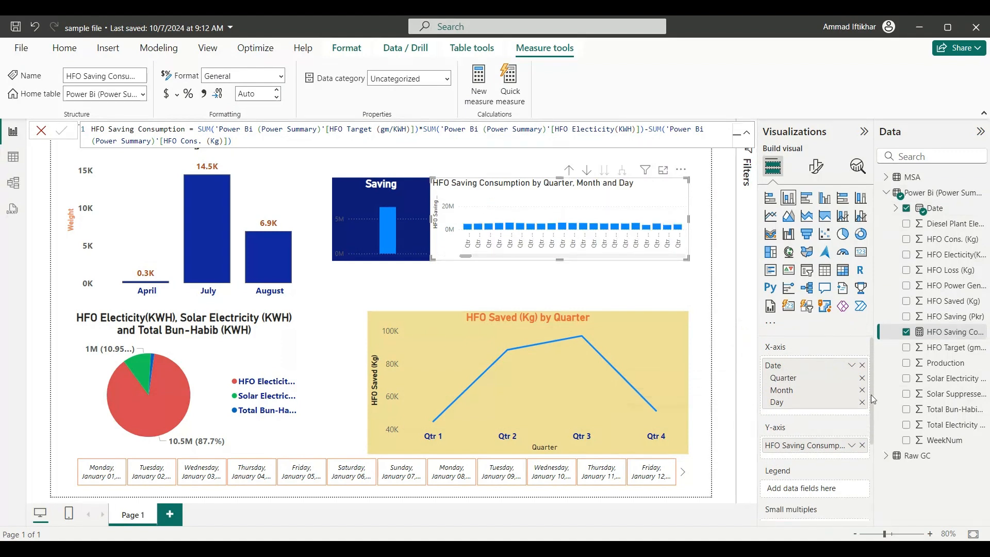
pyautogui.click(862, 379)
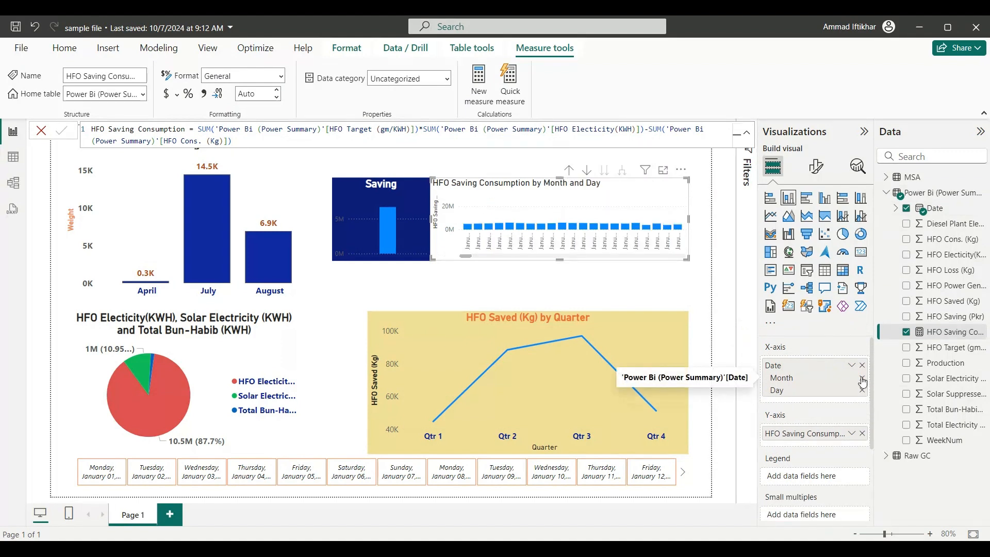
# Shift the Saving chart closer to the Weight chart and remove the Month level from the HFO Saving Consumption chart's X-axis
pyautogui.click(323, 178)
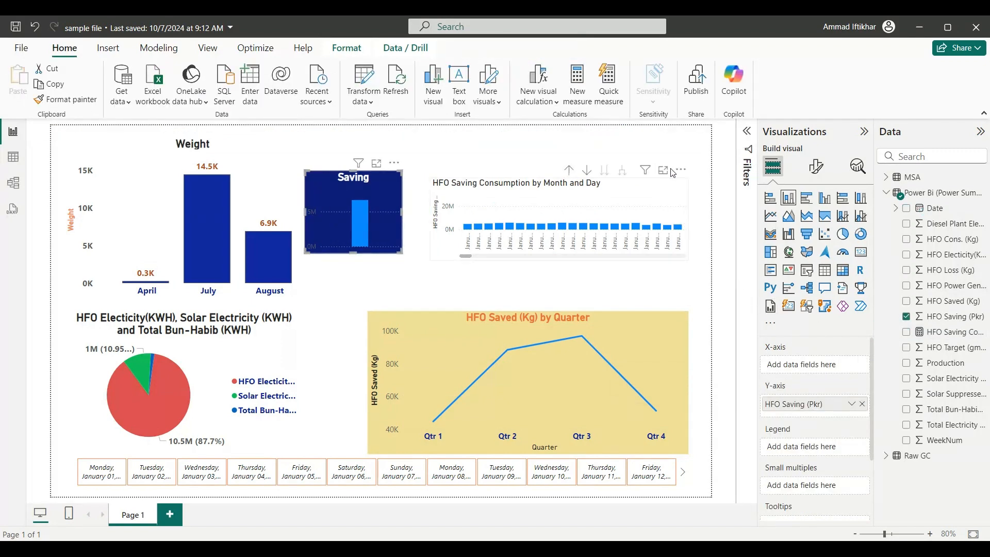
pyautogui.click(672, 184)
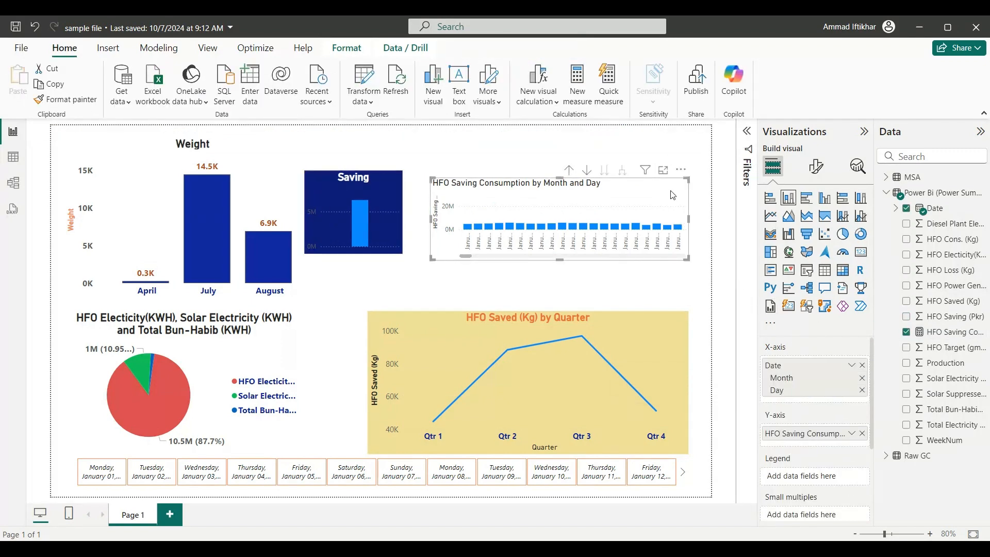
pyautogui.click(863, 379)
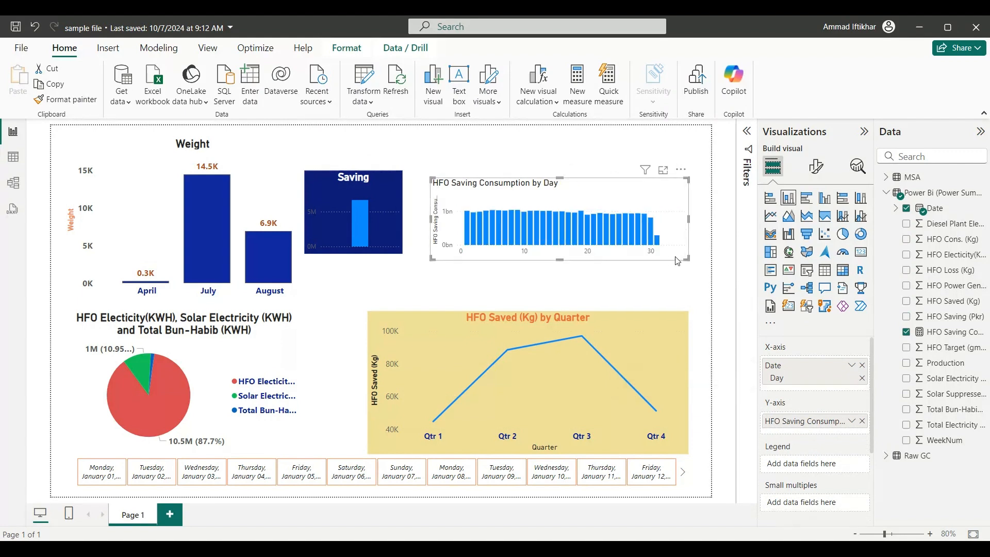
# Enlarge the HFO Saving Consumption chart toward the page's right edge, downward and toward the Saving chart
pyautogui.moveTo(689, 260); pyautogui.dragTo(706, 289)
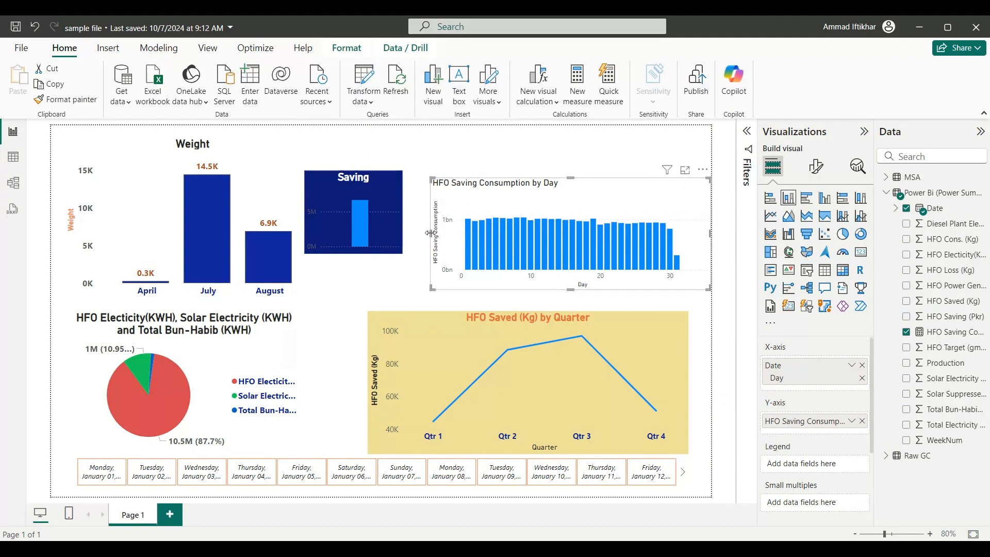
pyautogui.moveTo(430, 233); pyautogui.dragTo(416, 233)
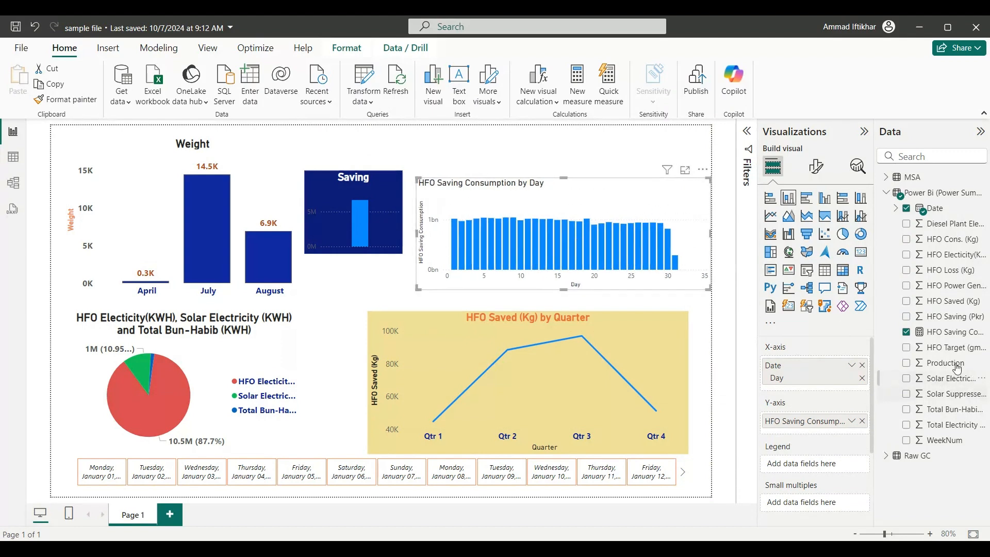
# Edit the HFO Saving Consumption measure to divide the target-times-electricity product by 1000 before subtracting consumption
pyautogui.click(948, 333)
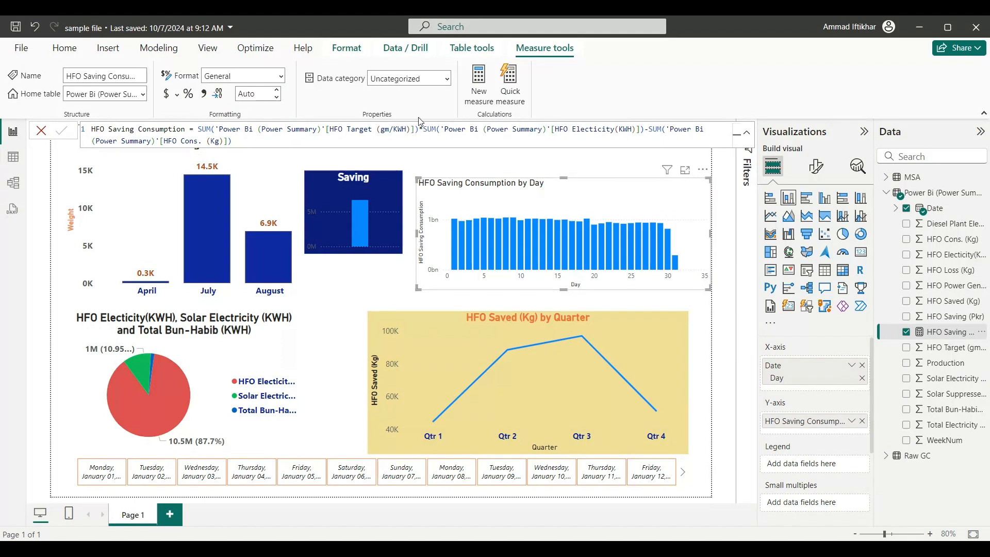
pyautogui.click(640, 133)
pyautogui.write('/1000')
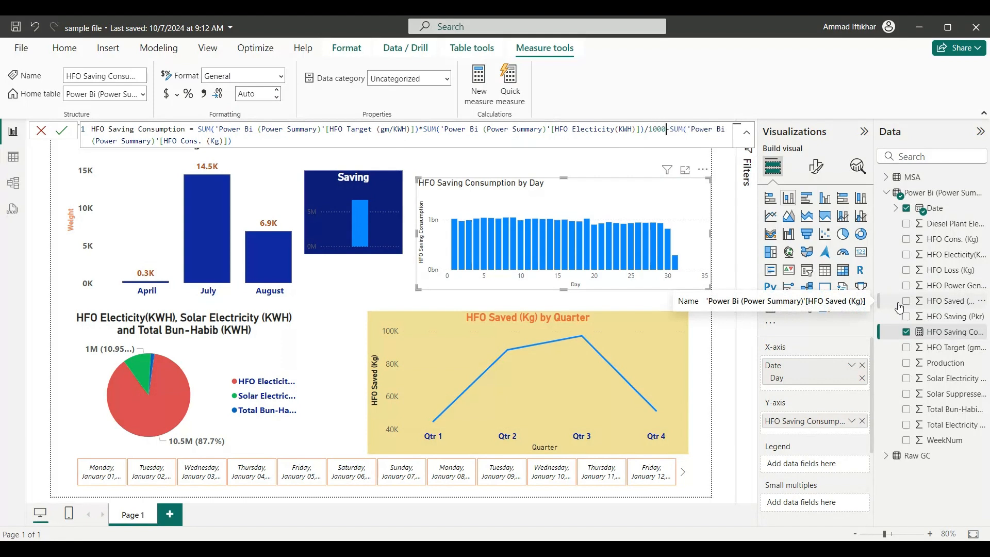
pyautogui.click(899, 307)
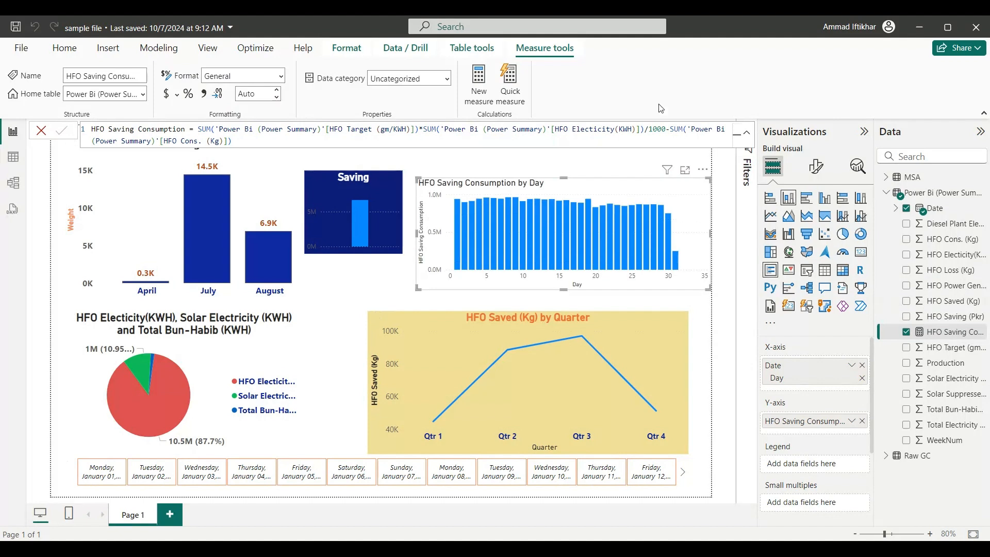
pyautogui.click(667, 129)
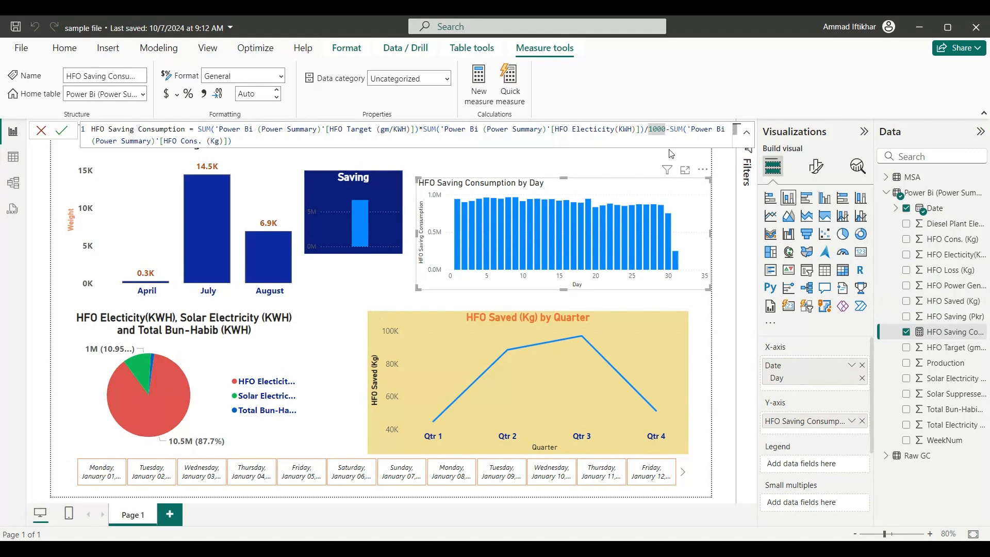
# Convert the daily HFO Saving Consumption chart to a line chart and rename its measure to HFO Consumption
pyautogui.moveTo(458, 210)
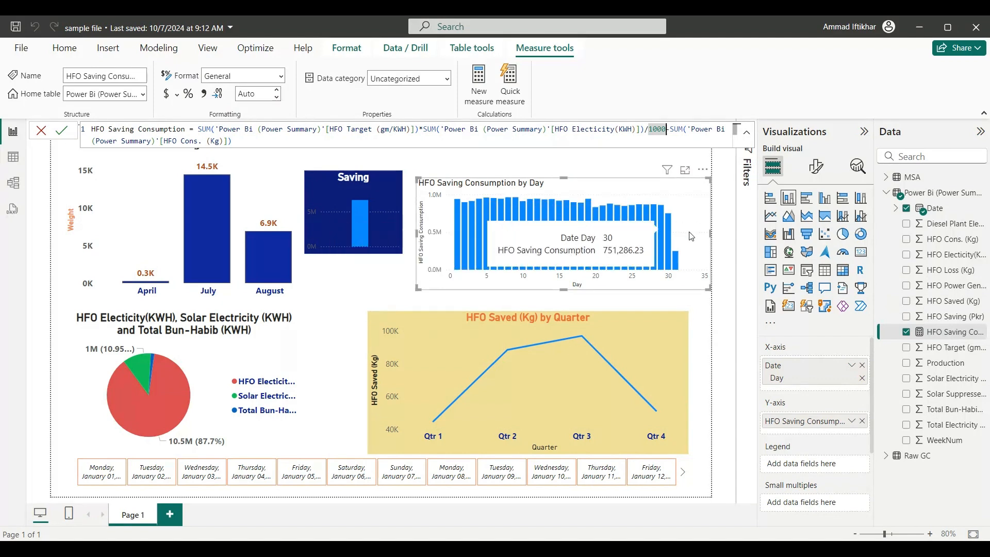
pyautogui.click(772, 219)
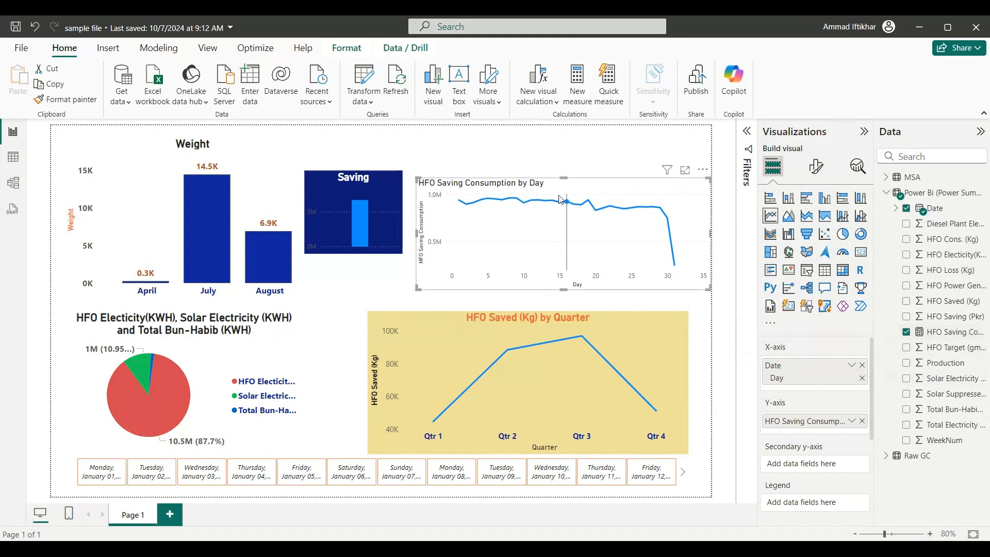
pyautogui.click(960, 337)
pyautogui.moveTo(135, 129); pyautogui.dragTo(106, 128)
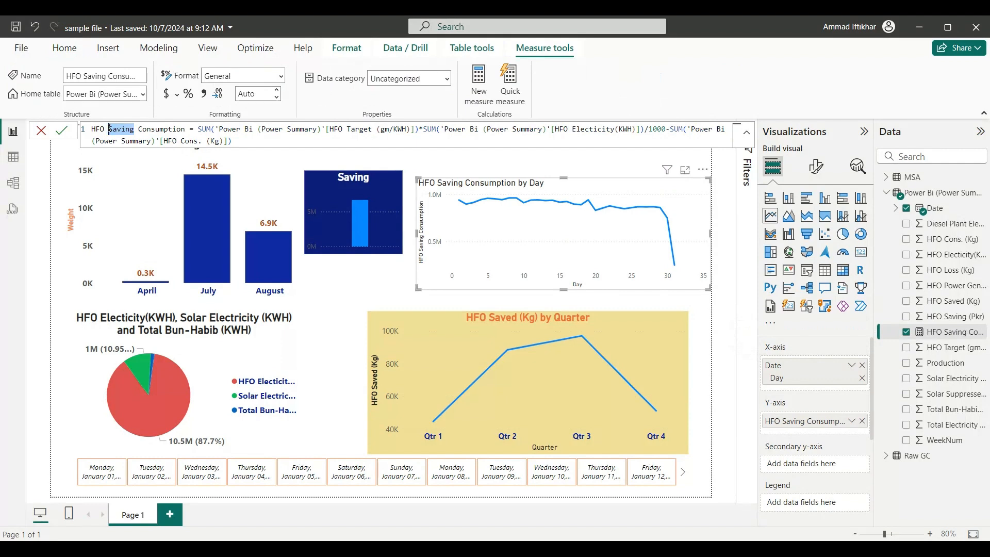
pyautogui.press('BackSpace')
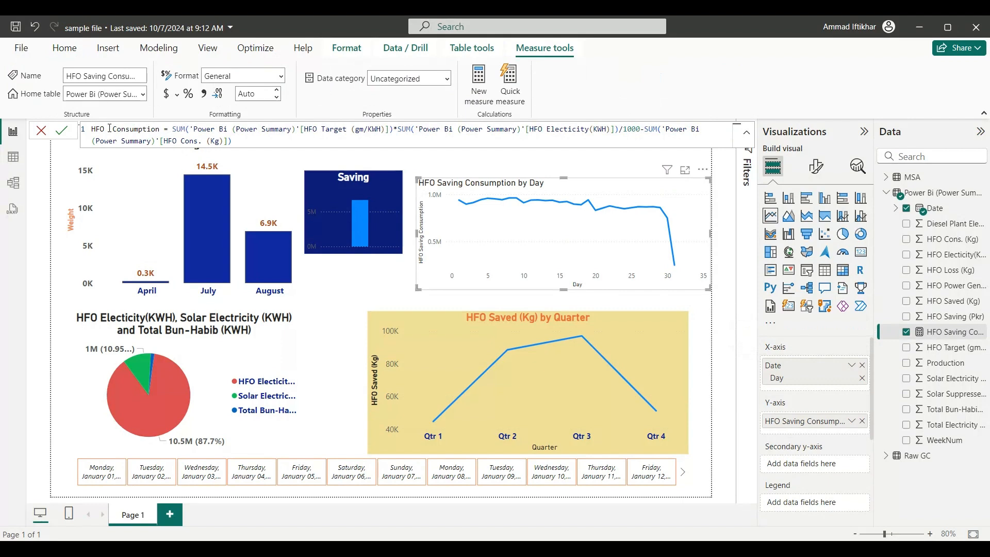
pyautogui.press('BackSpace')
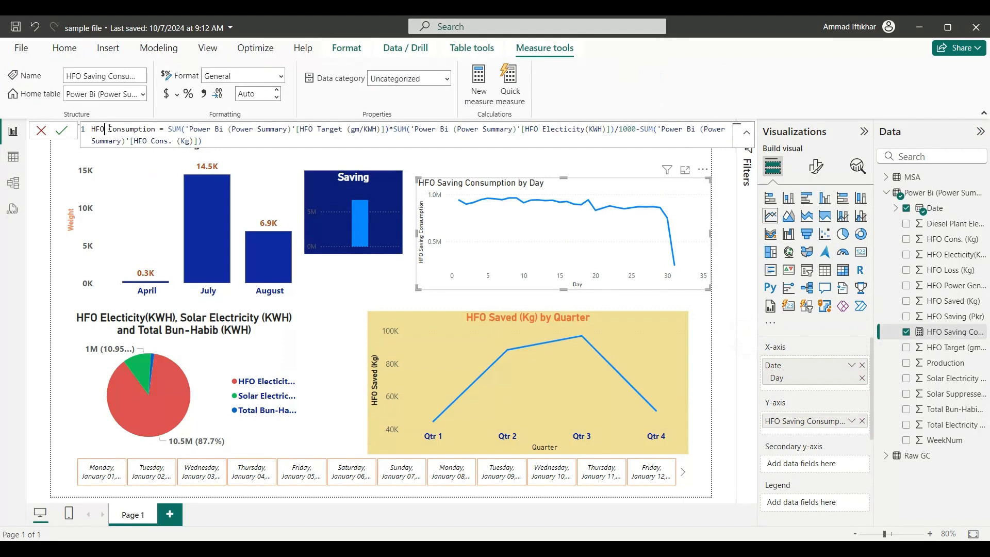
pyautogui.press('Return')
# Move the Weight chart slightly up and toward the page's left edge, and shrink it from its lower-right corner
pyautogui.moveTo(320, 169); pyautogui.dragTo(329, 232)
pyautogui.moveTo(253, 205); pyautogui.dragTo(235, 149)
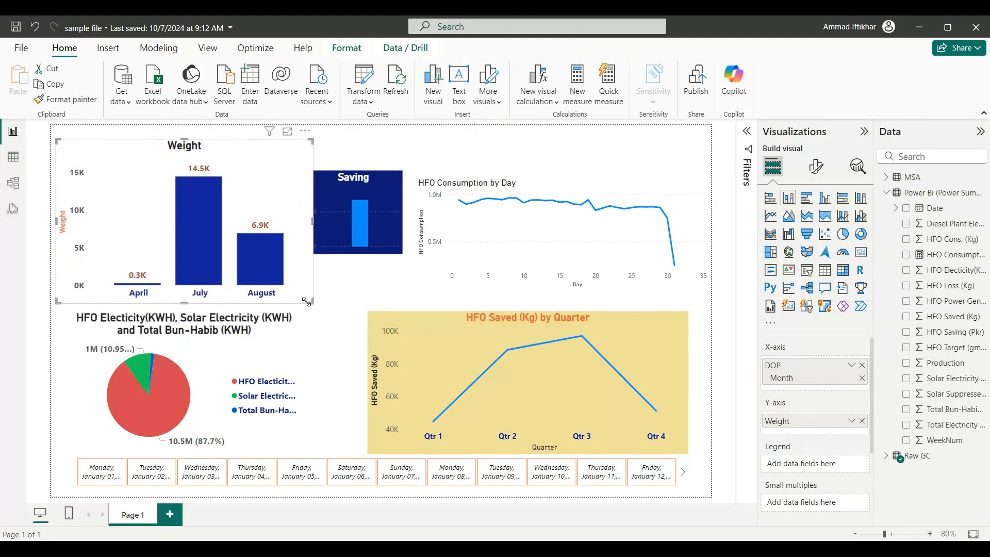
pyautogui.moveTo(309, 300); pyautogui.dragTo(290, 288)
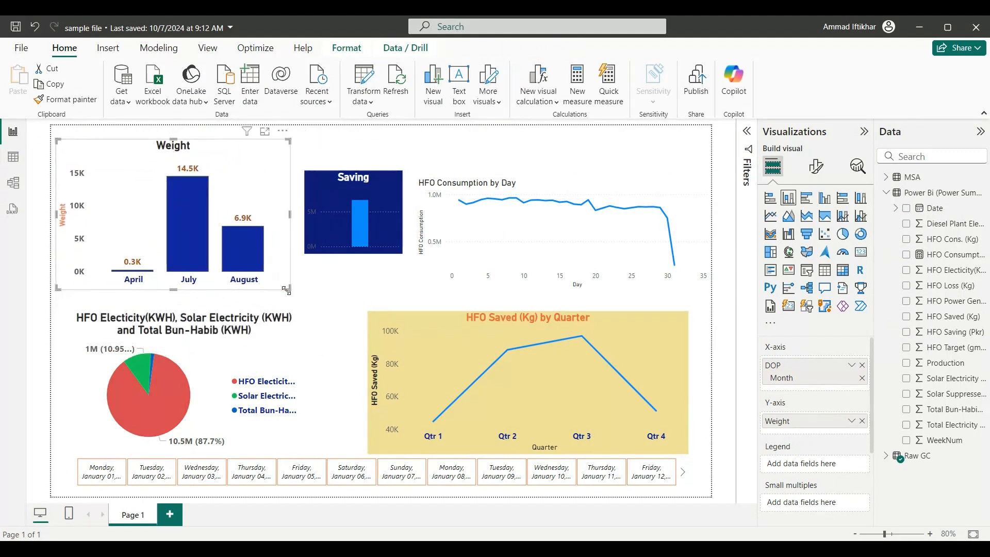
# Shift the HFO Consumption line chart up and left, narrow it slightly, and move the Saving chart down and left beside the Weight chart
pyautogui.moveTo(315, 172); pyautogui.dragTo(311, 171)
pyautogui.click(446, 172)
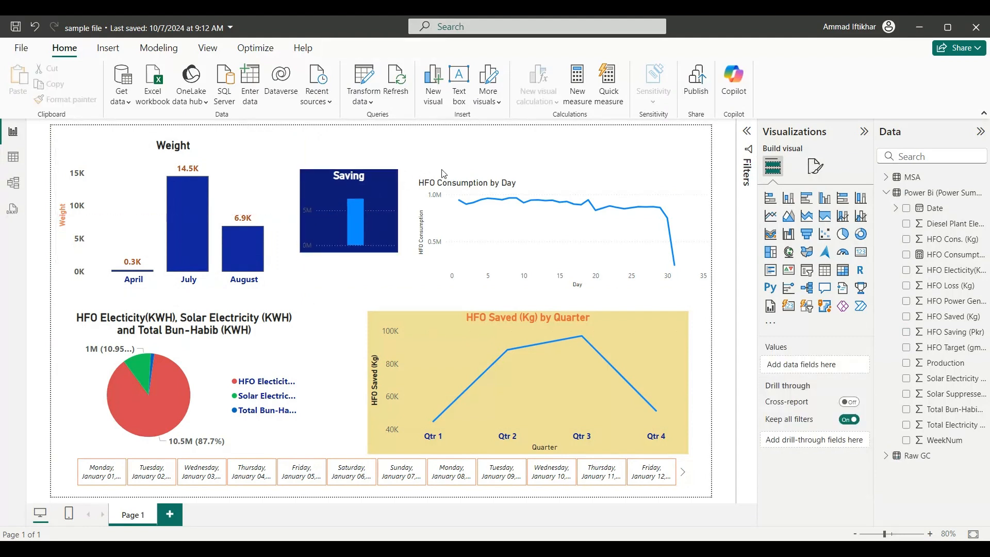
pyautogui.moveTo(548, 181); pyautogui.dragTo(534, 173)
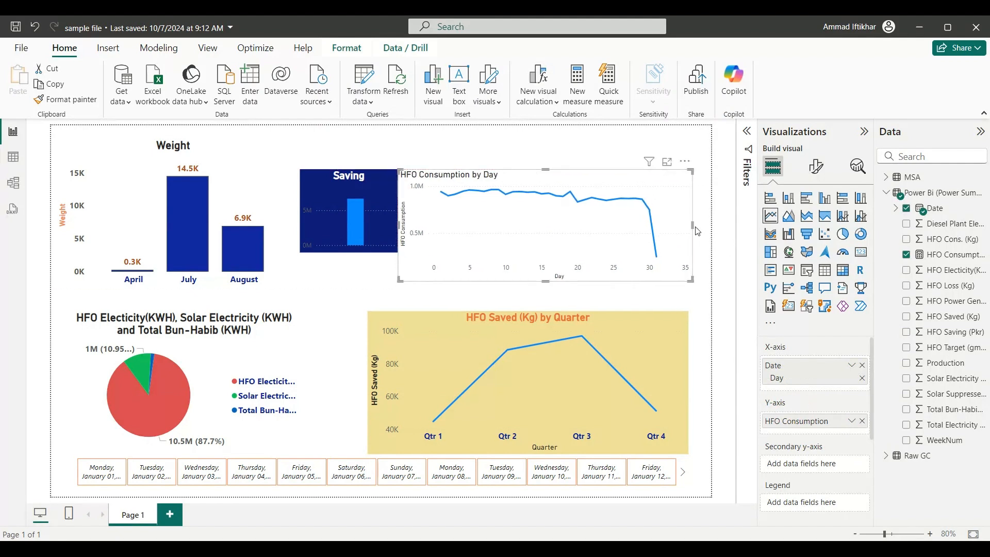
pyautogui.moveTo(693, 230); pyautogui.dragTo(687, 230)
pyautogui.moveTo(307, 177); pyautogui.dragTo(298, 196)
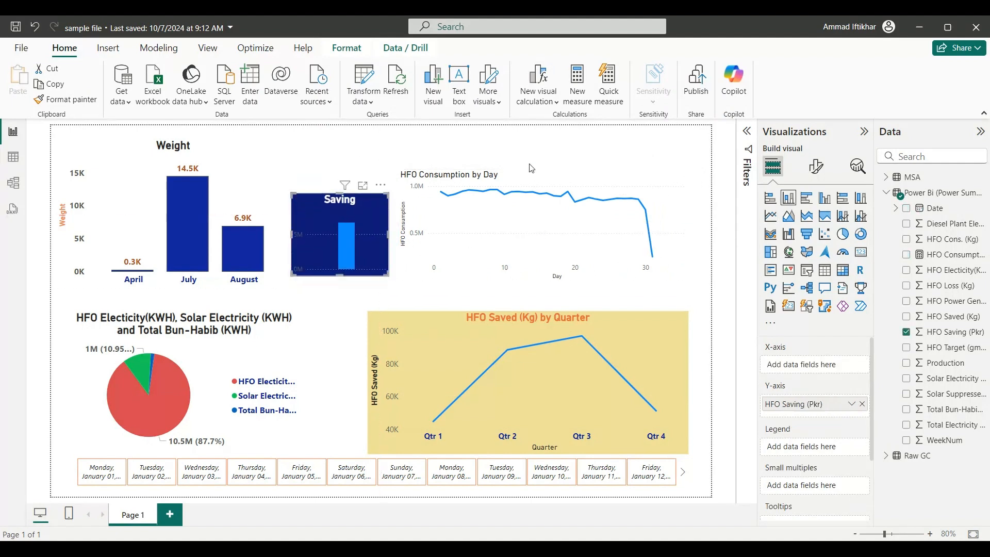
pyautogui.click(550, 171)
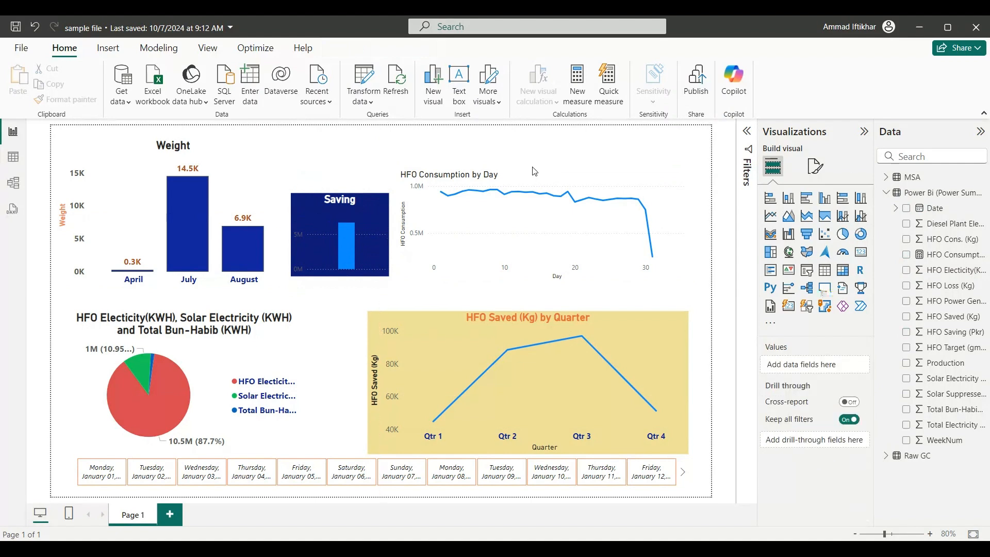